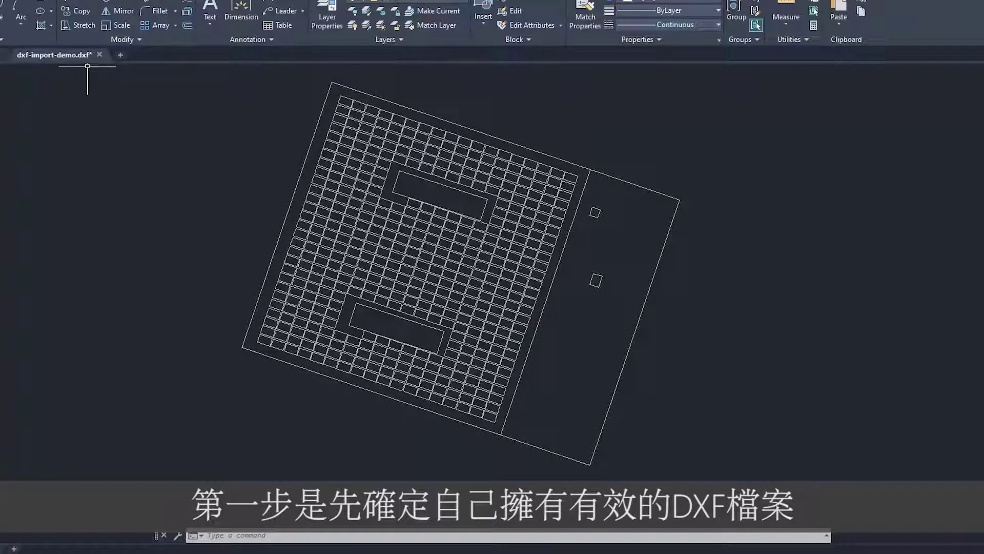
# Step: Start saving a copy of the drawing in another format and set the file type to AutoCAD LT 2018 DXF (*.dxf)
pyautogui.click(7, 3)
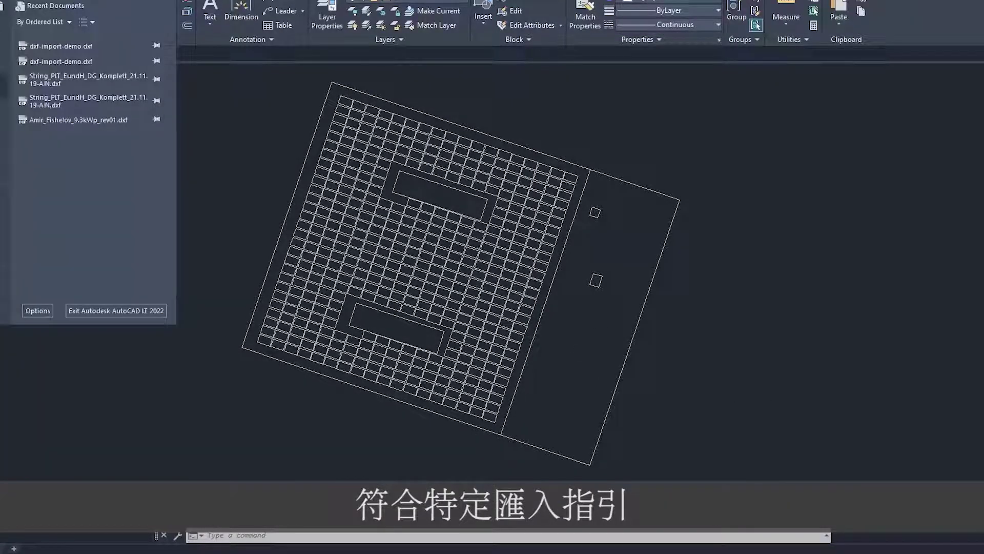
pyautogui.moveTo(4, 113)
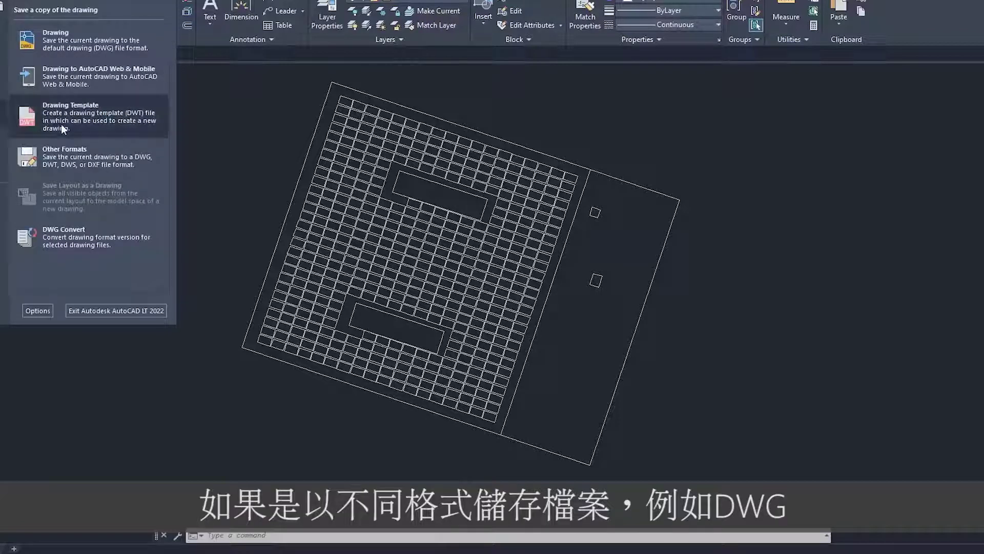
pyautogui.click(85, 162)
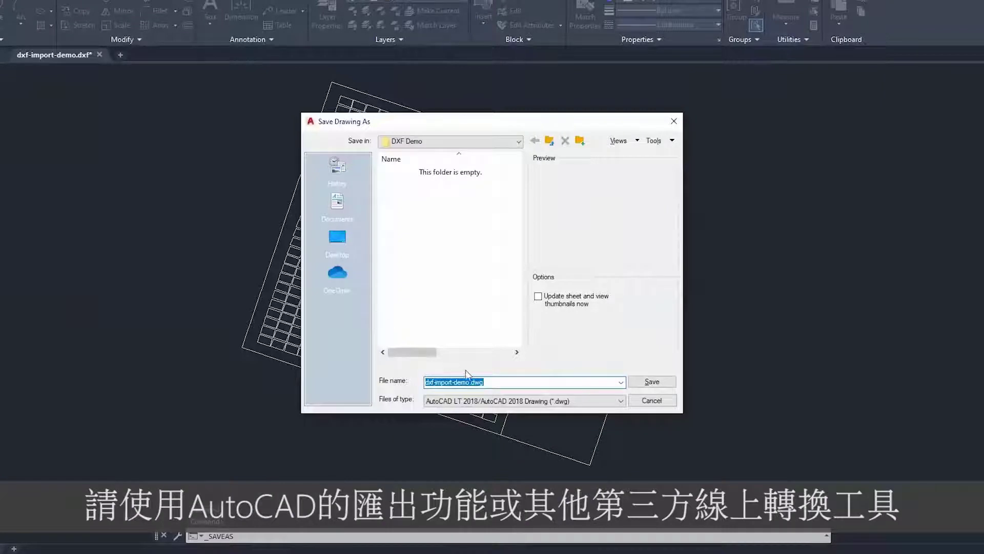
pyautogui.click(507, 406)
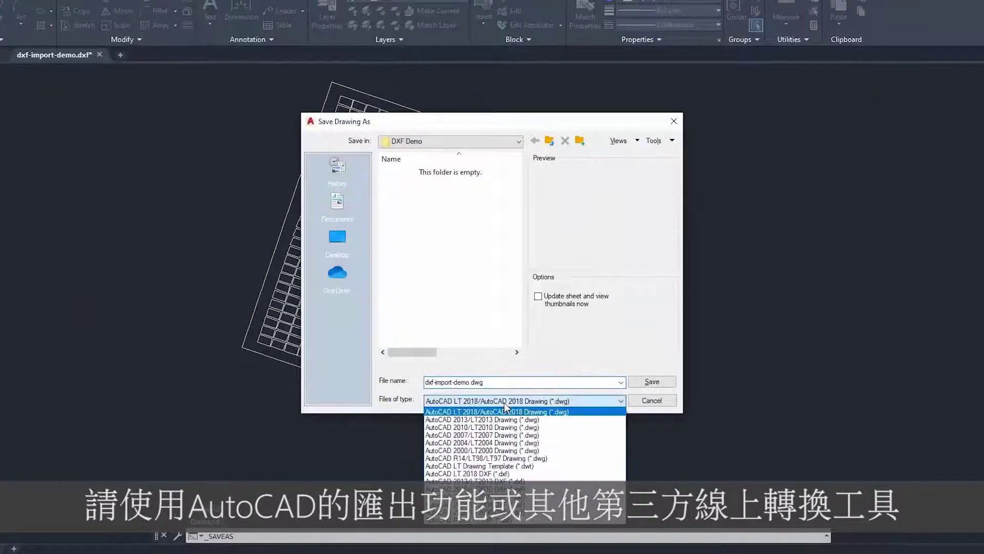
pyautogui.click(523, 471)
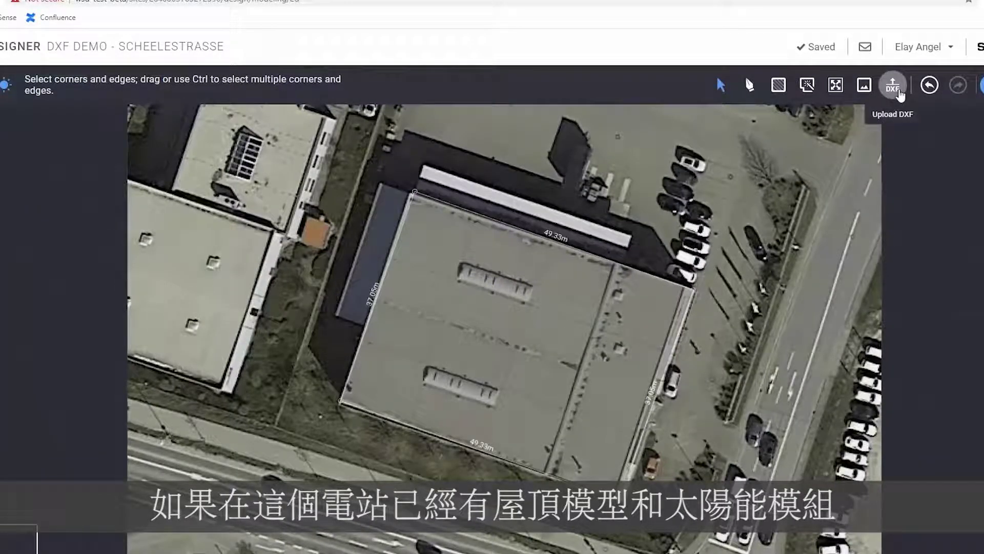
# Step: In Designer, overwrite the existing design with dxf-import-demo.dxf, using SITE_MODEL as roof layer and PANEL_Q_PEAK_DUO_BLK-G6_330 as PV modules layer
pyautogui.click(893, 87)
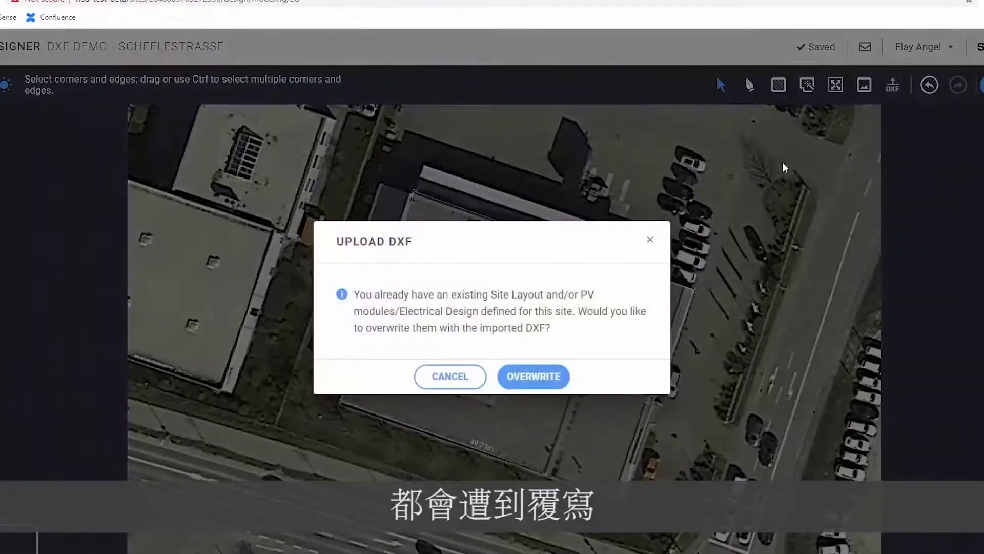
pyautogui.click(534, 377)
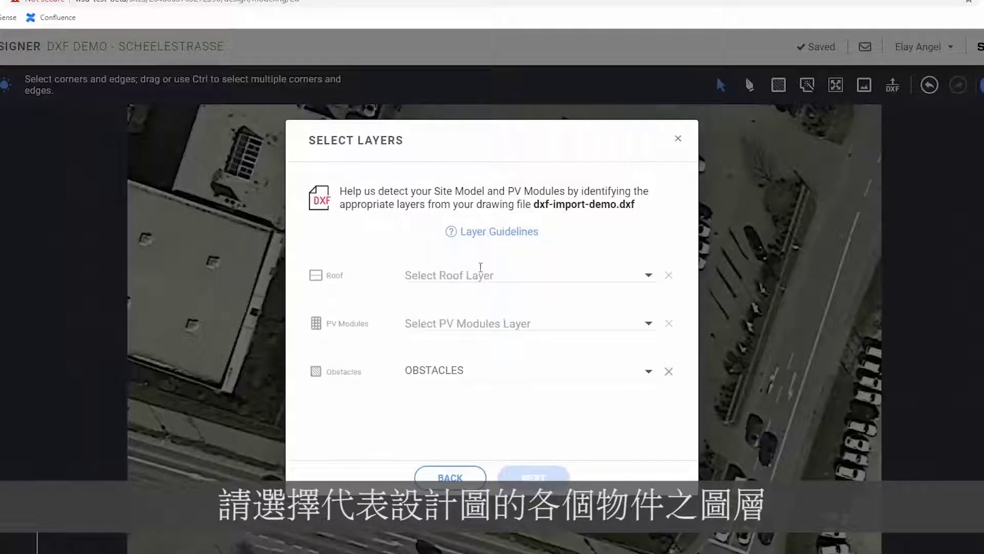
pyautogui.click(511, 277)
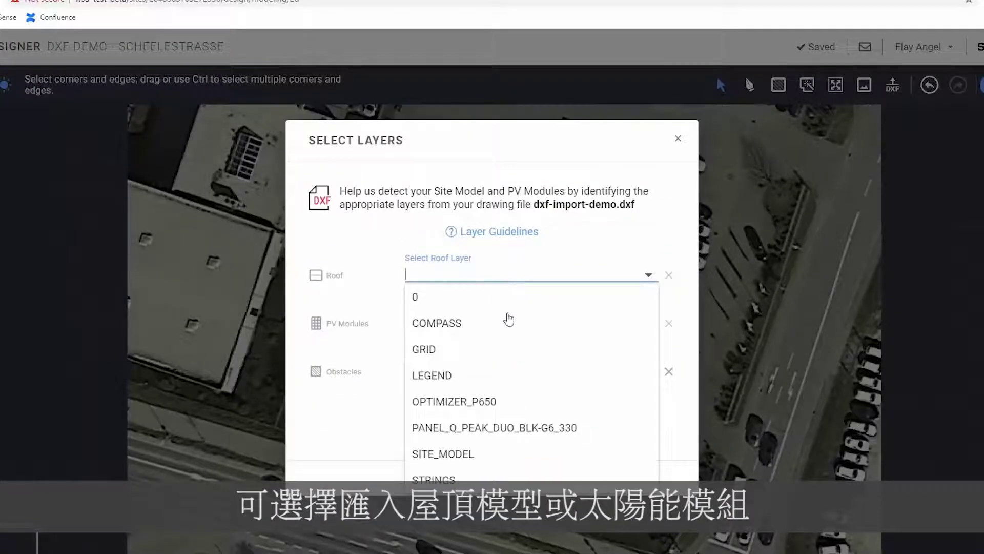
pyautogui.click(535, 456)
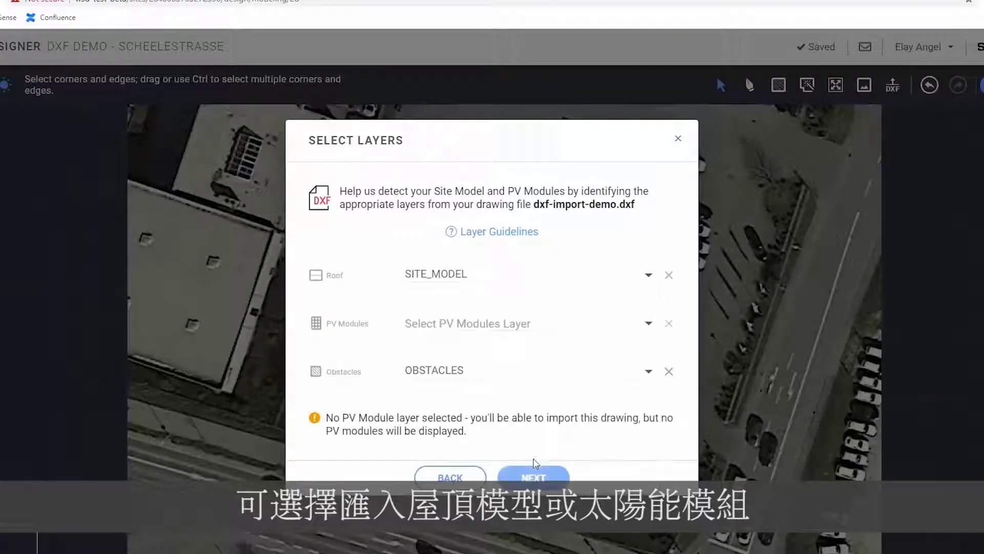
pyautogui.click(550, 323)
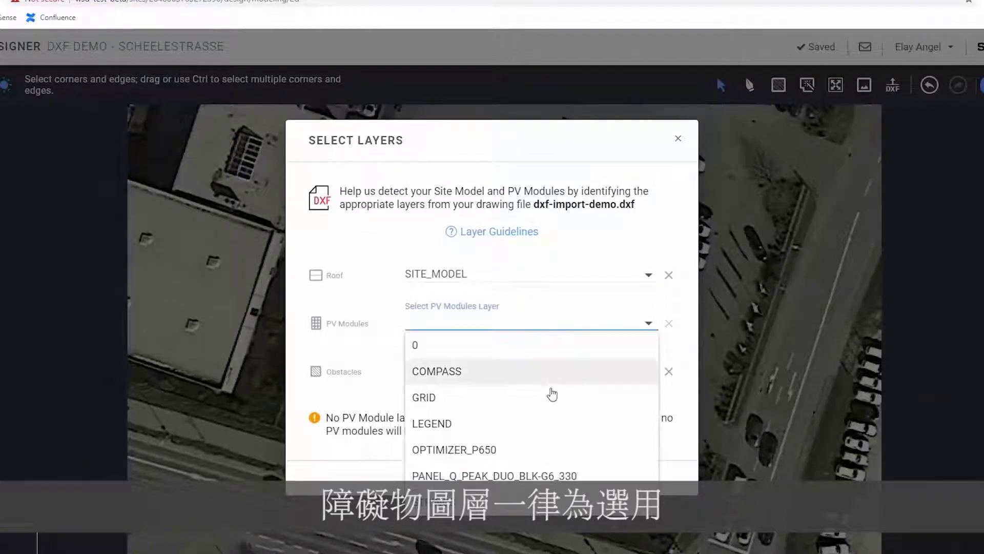
pyautogui.click(559, 476)
pyautogui.click(539, 478)
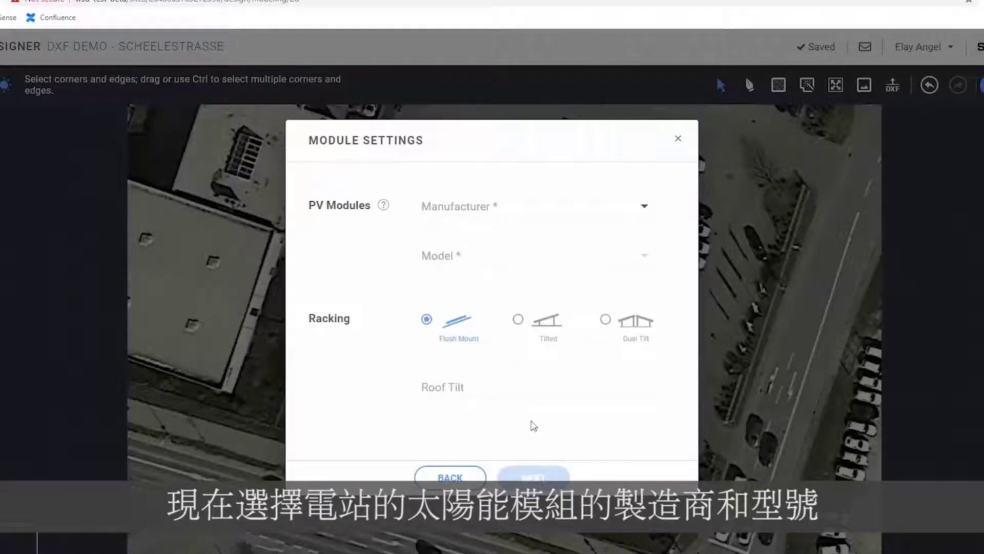
# Step: Set the PV module manufacturer to Hanwha Q.Cells GmbH and the model to Q.PEAK DUO BLK-G6 330
pyautogui.click(499, 207)
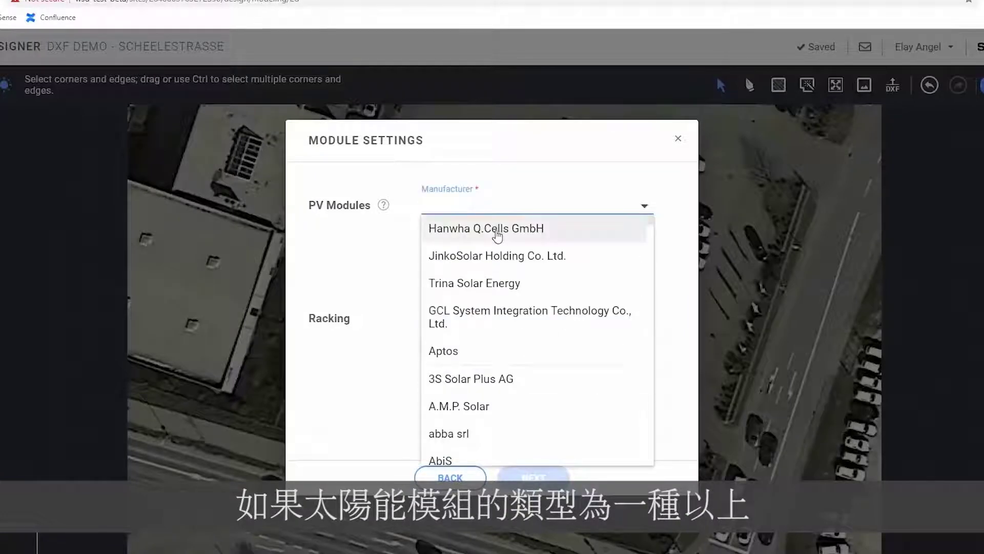
pyautogui.click(498, 228)
pyautogui.click(496, 254)
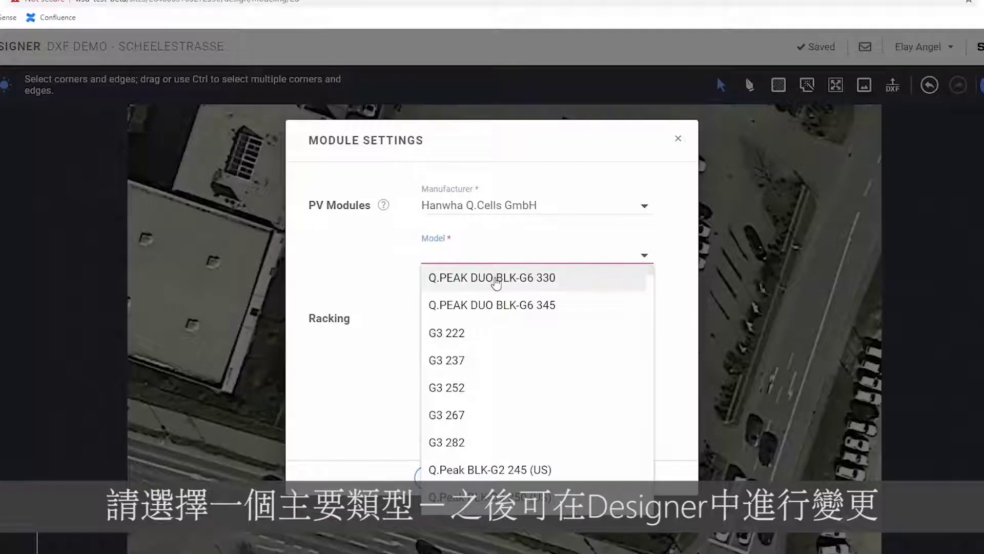
pyautogui.click(496, 278)
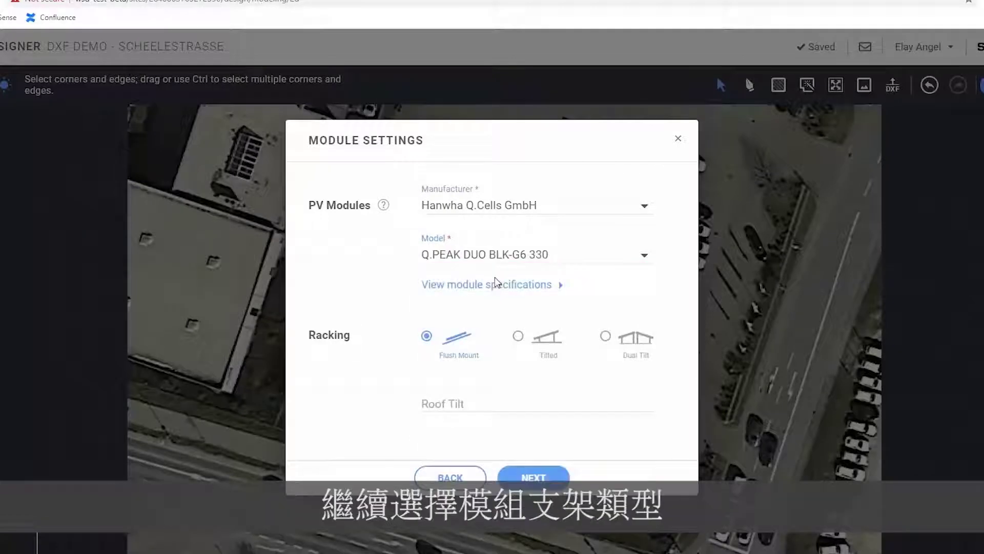
# Step: Try the Tilted and Dual Tilt racking options for the modules and return to Flush Mount
pyautogui.click(517, 338)
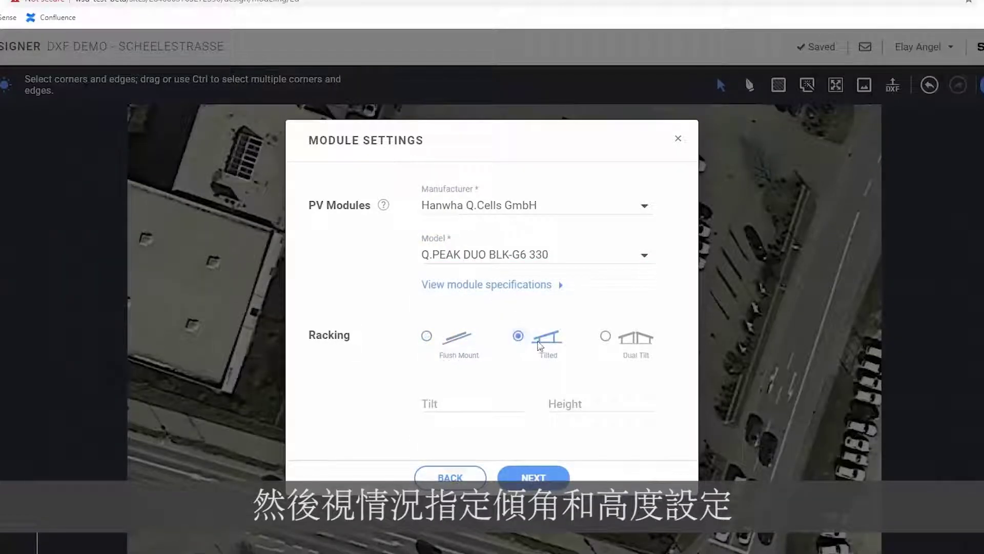
pyautogui.click(608, 341)
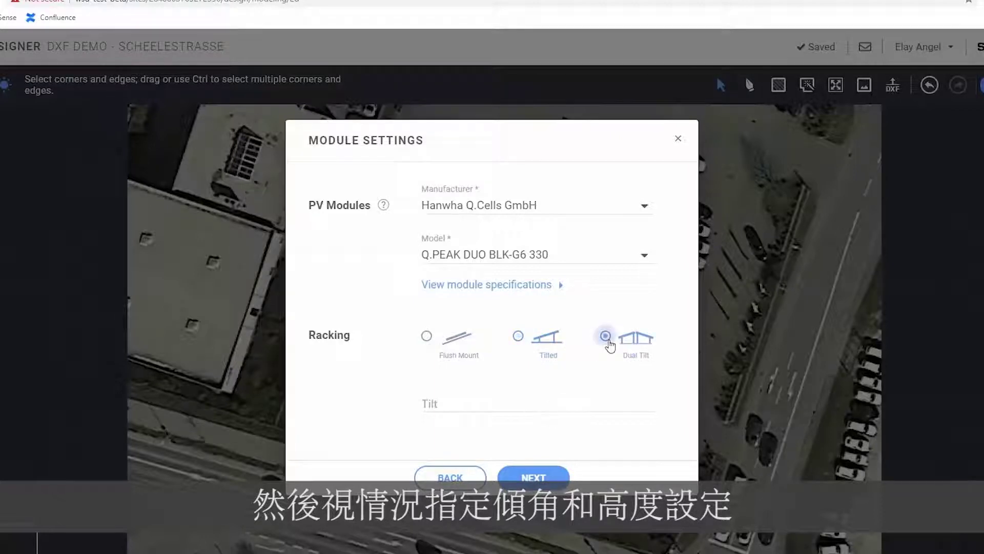
pyautogui.click(517, 337)
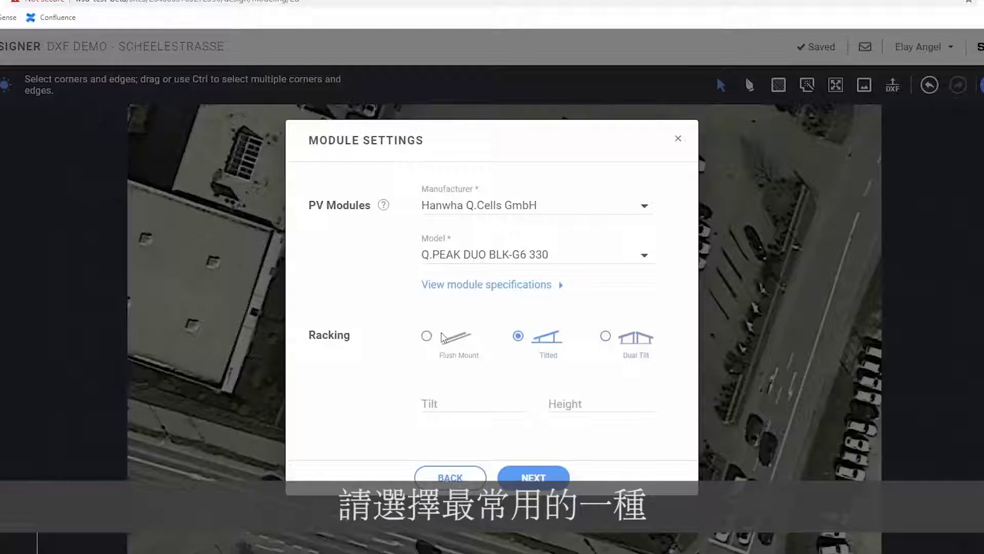
pyautogui.click(425, 337)
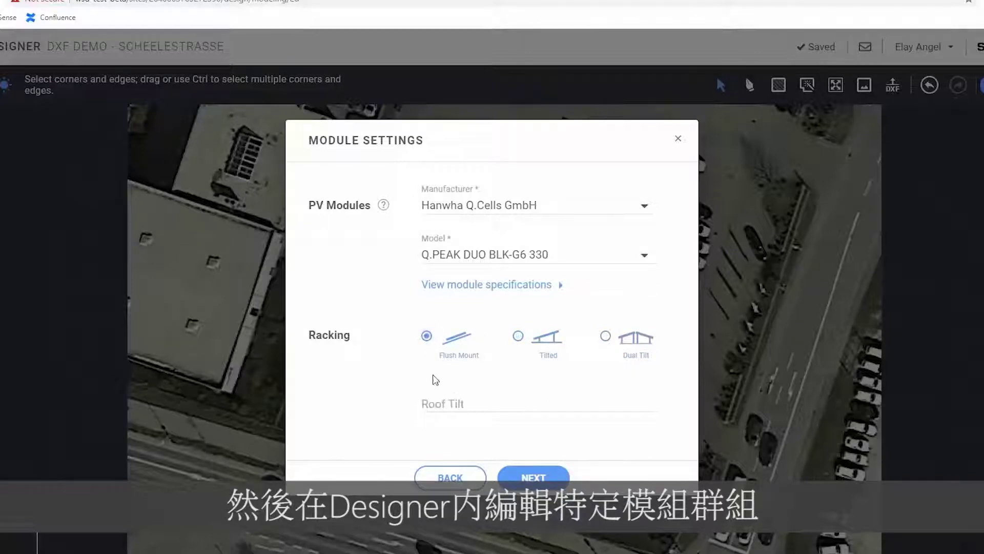
# Step: Set the roof tilt of the flush-mounted modules to 0° and proceed with the import
pyautogui.click(444, 405)
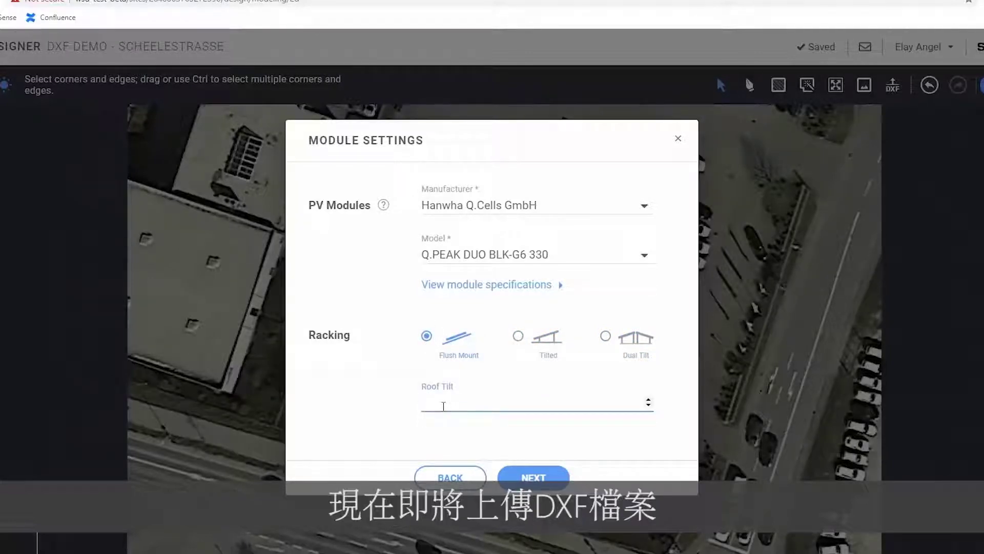
pyautogui.write('0')
pyautogui.click(531, 478)
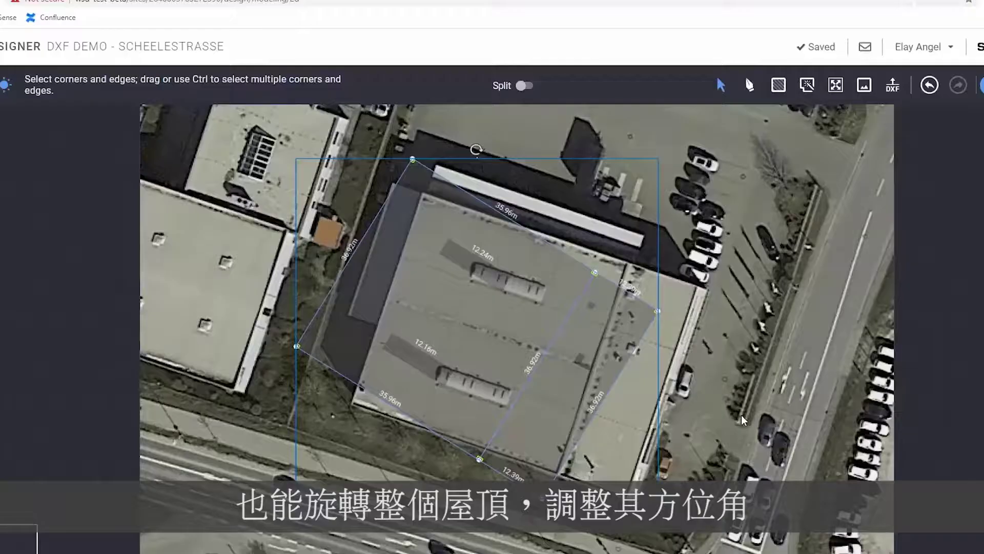
# Step: Rotate the imported roof so its long upper edge has an azimuth of about 199°, and move it onto the building in the satellite image
pyautogui.moveTo(481, 152); pyautogui.dragTo(445, 168)
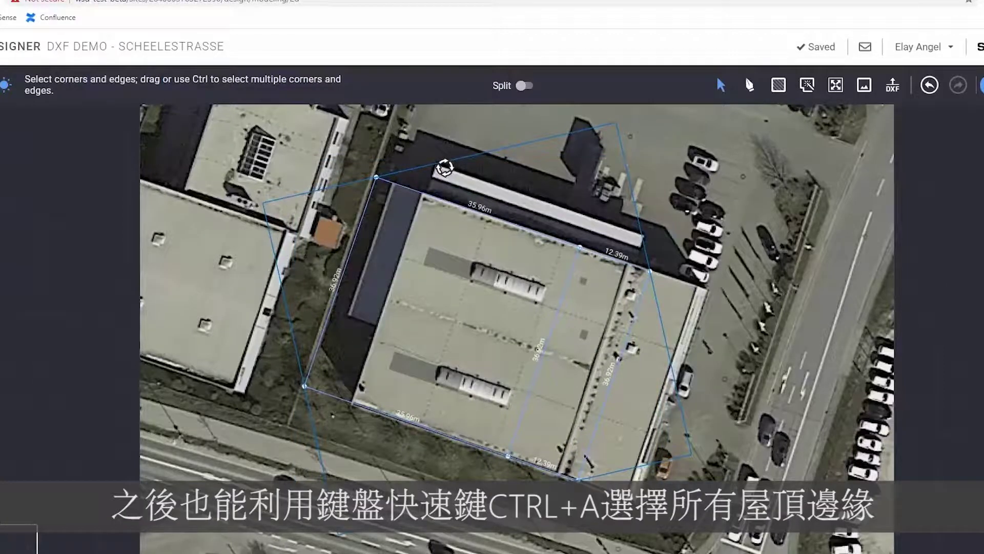
pyautogui.click(517, 227)
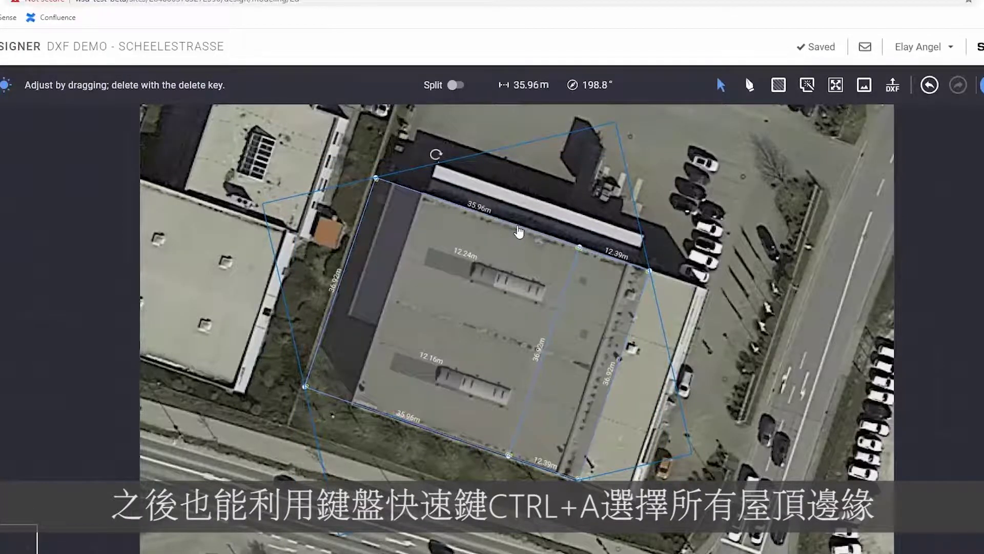
pyautogui.moveTo(519, 231); pyautogui.dragTo(564, 244)
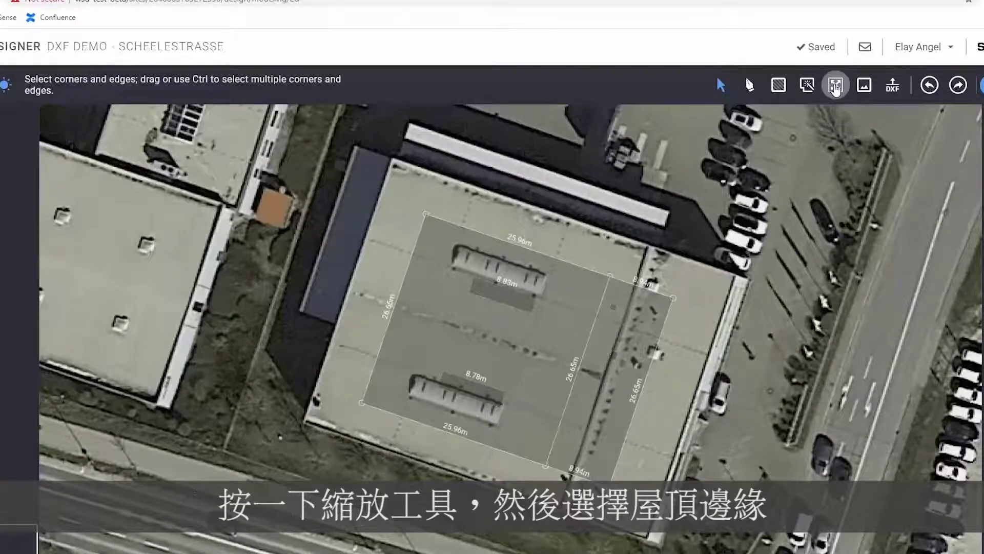
# Step: Scale the entire site by setting the real length of the main roof's upper edge to 35.96 m
pyautogui.click(836, 88)
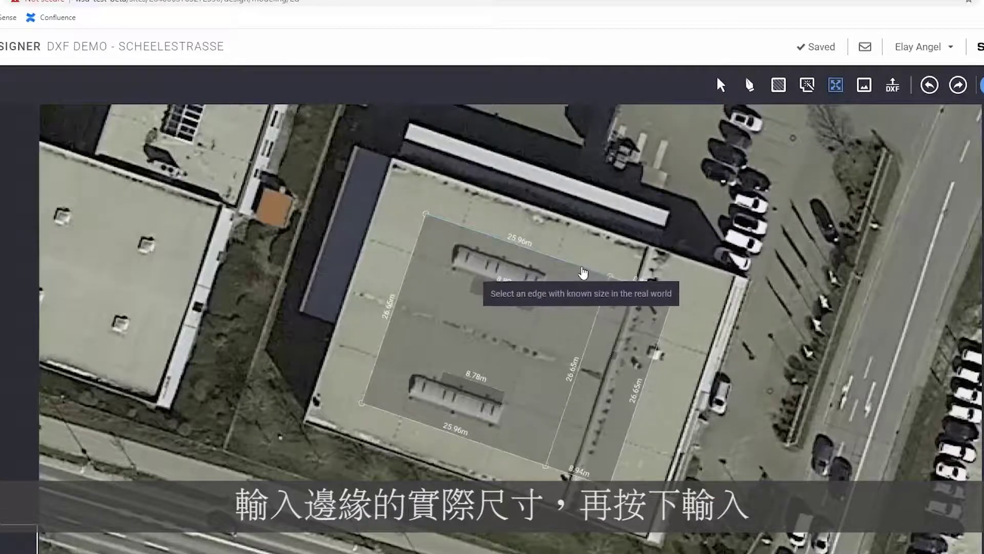
pyautogui.click(583, 267)
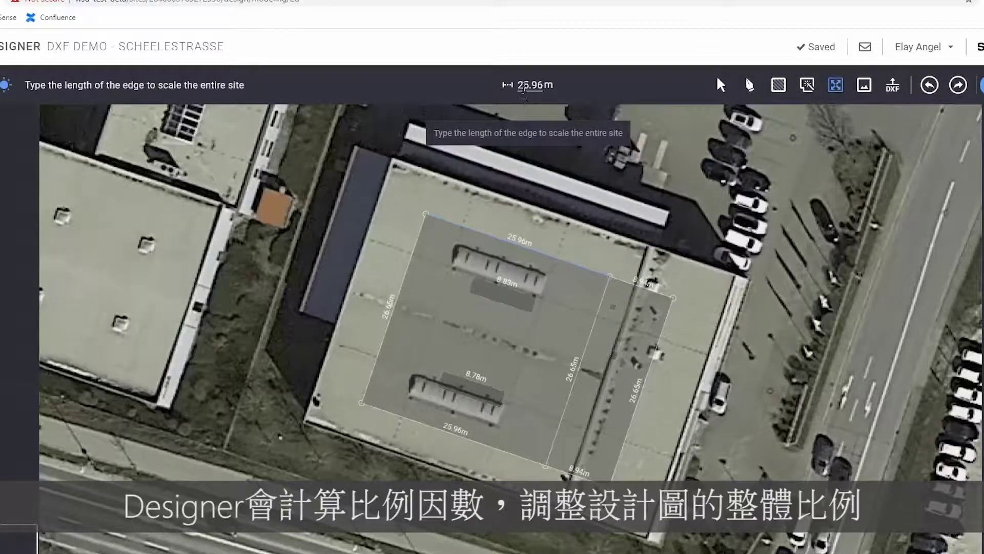
pyautogui.doubleClick(523, 84)
pyautogui.write('3')
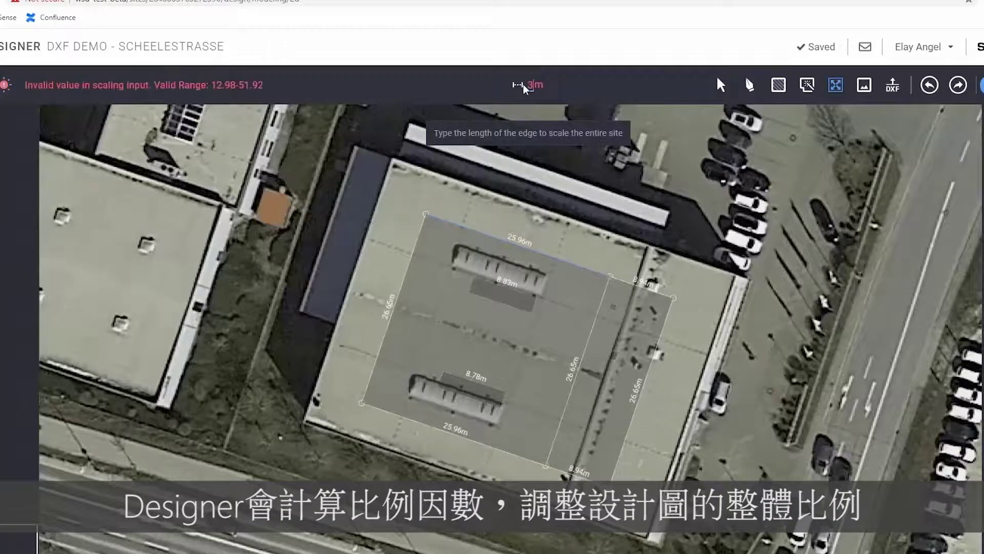
pyautogui.write('5.96')
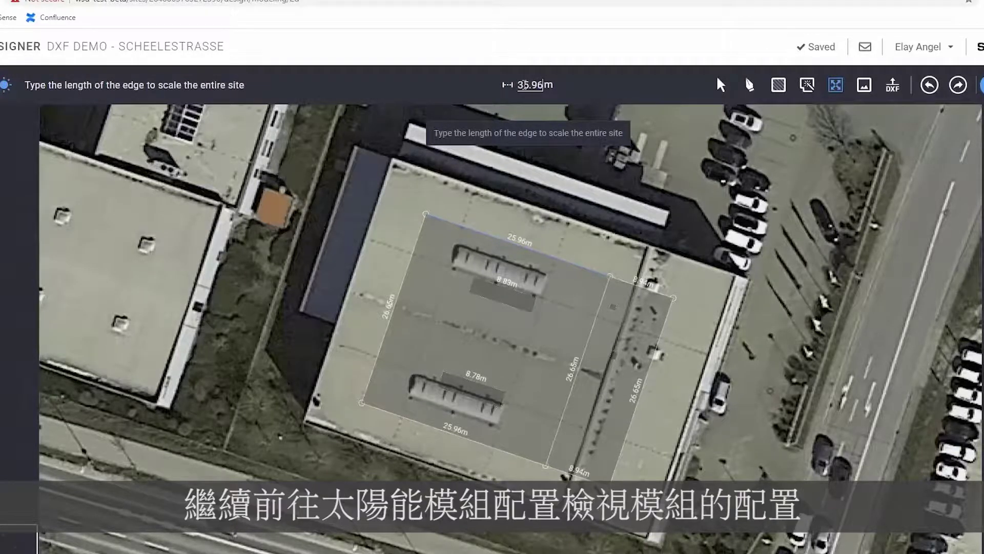
pyautogui.press('Return')
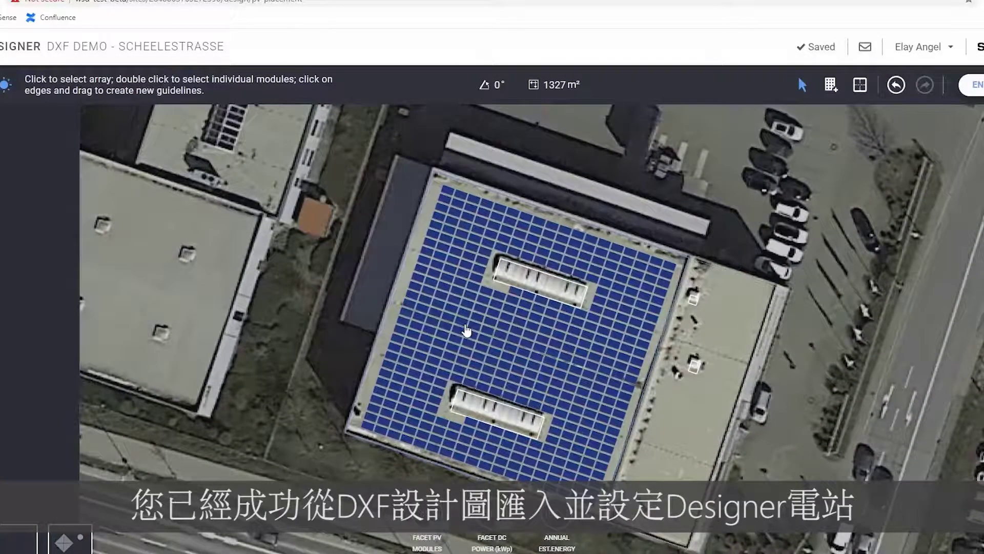
# Step: Select the PV module array on the roof in the module placement stage to view its settings
pyautogui.click(466, 331)
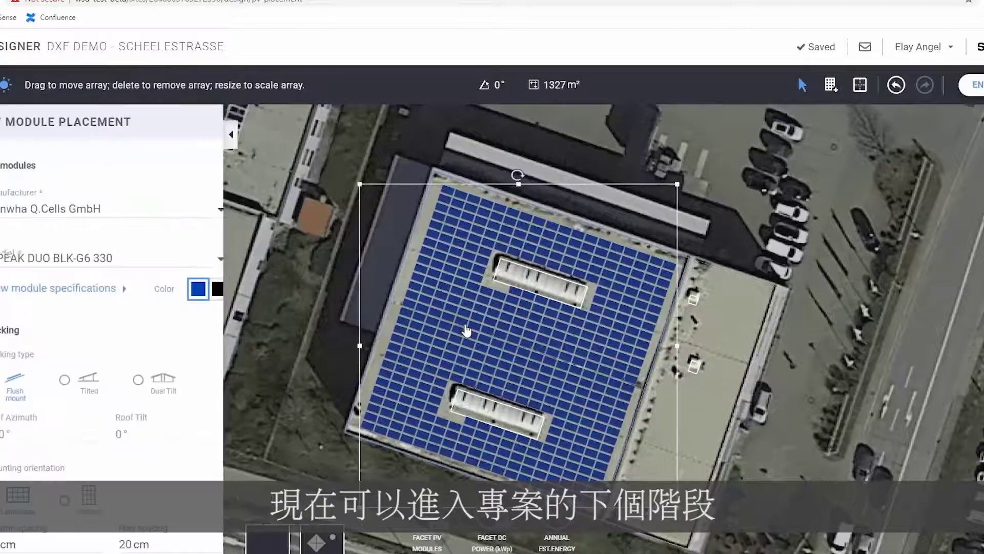